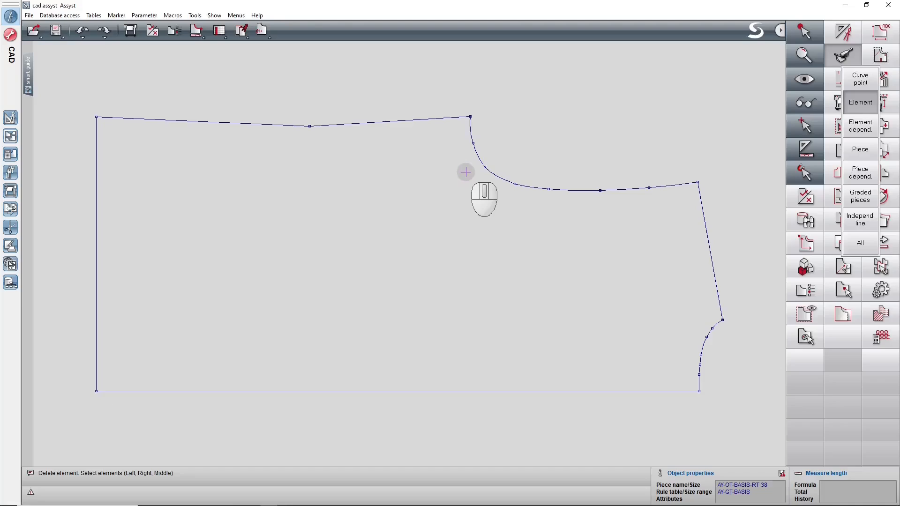
Turn on the notch info display so each notch shows its type and position.
click(467, 170)
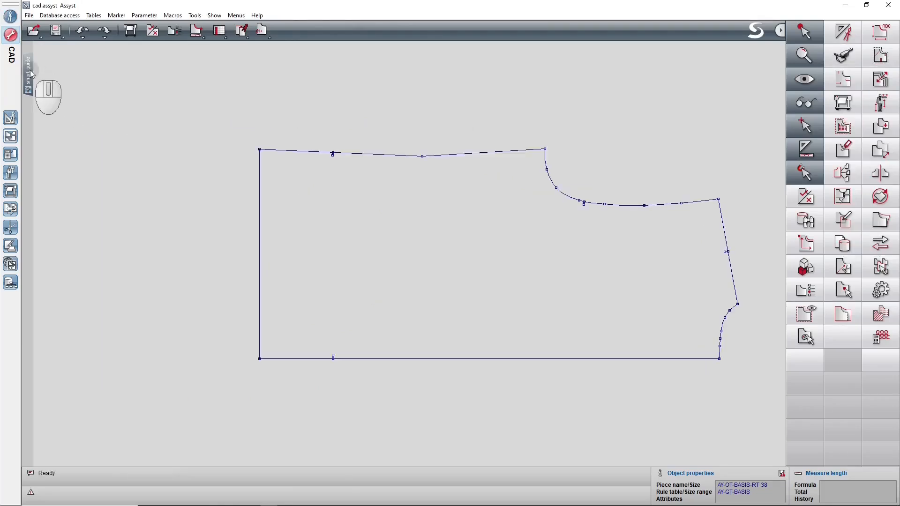
click(30, 71)
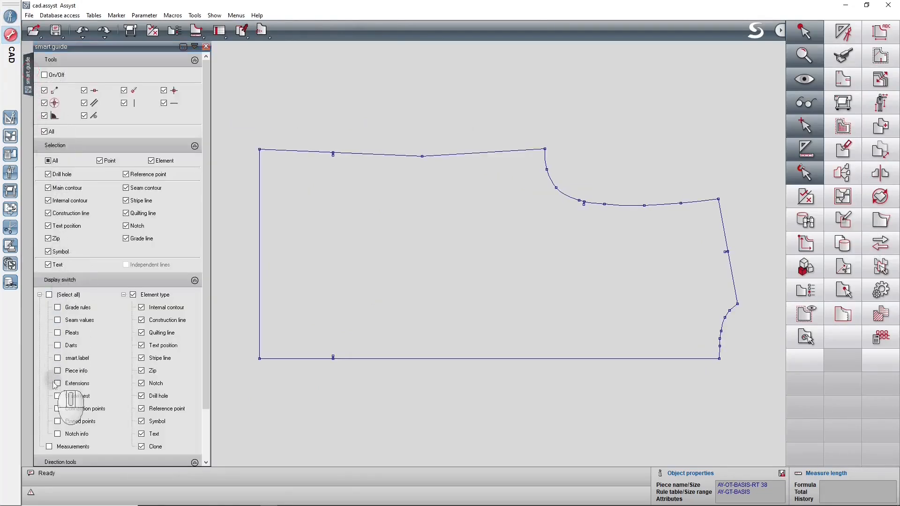
click(57, 434)
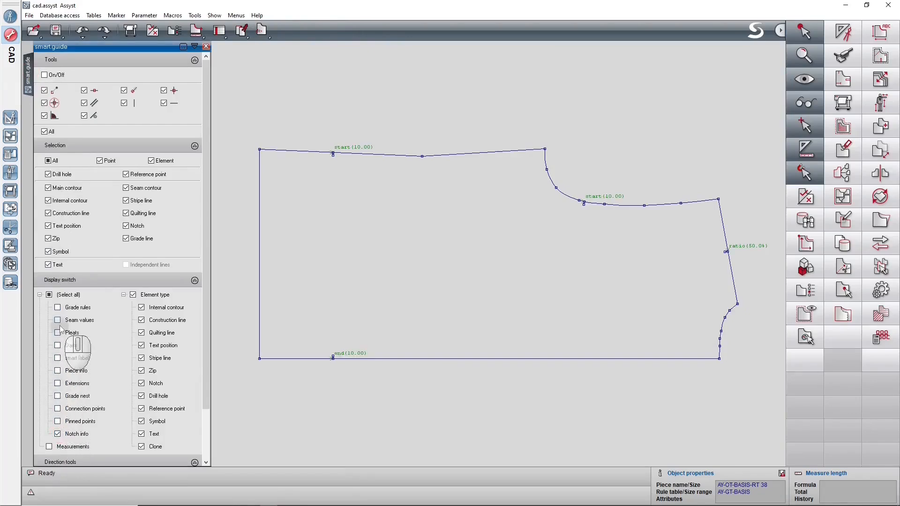
click(12, 35)
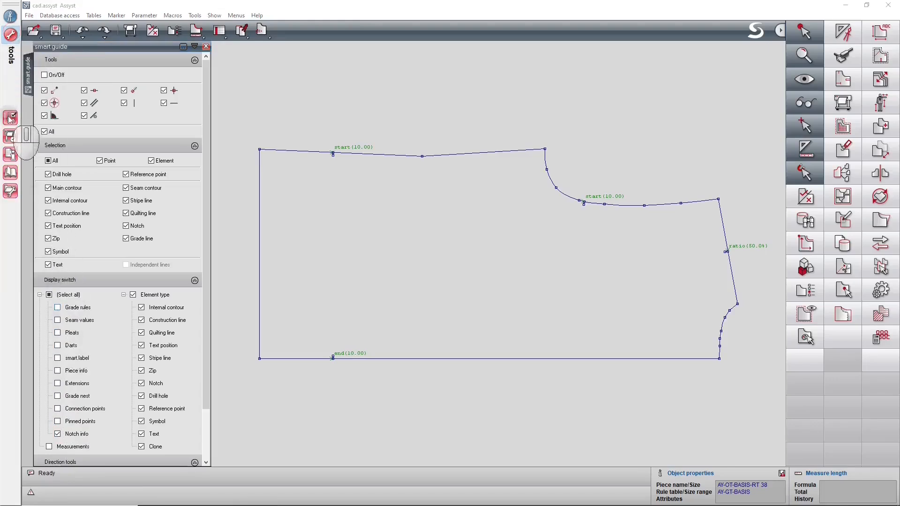
click(10, 118)
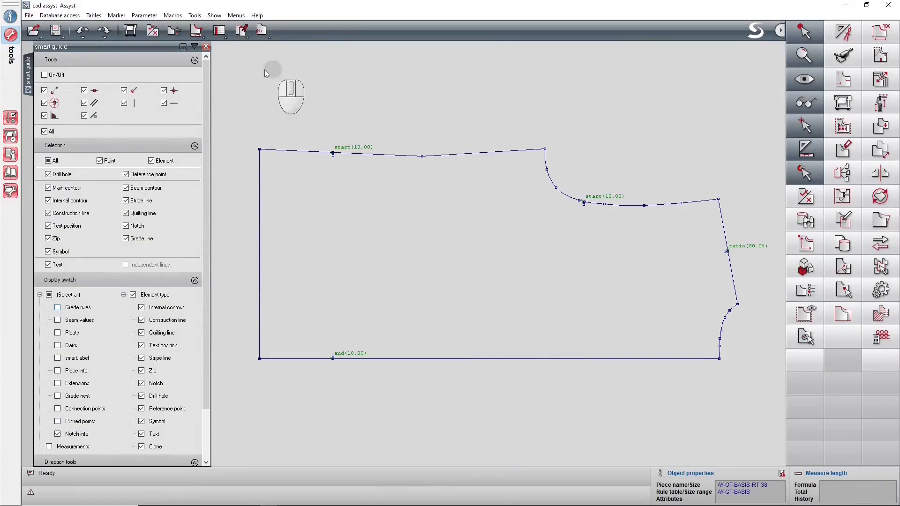
click(205, 47)
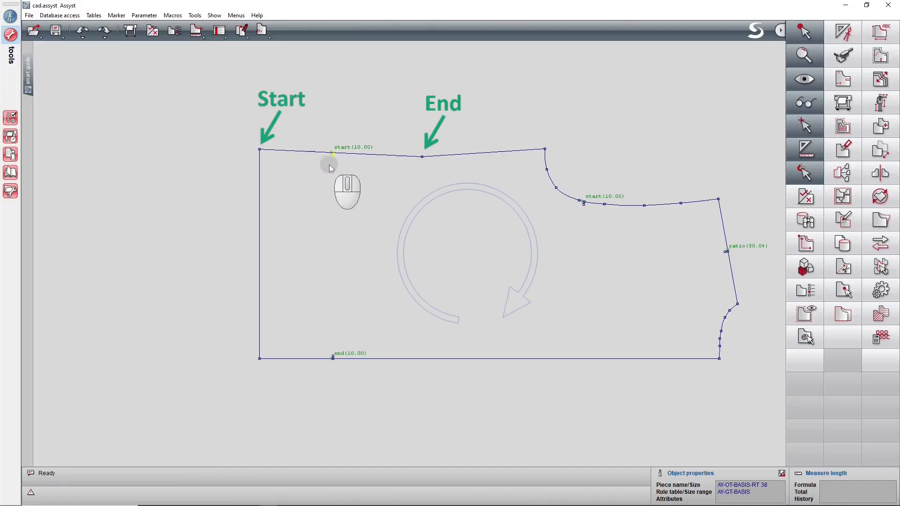
Insert a curve point on the upper side line near the hem and bow the line slightly inward.
key(p)
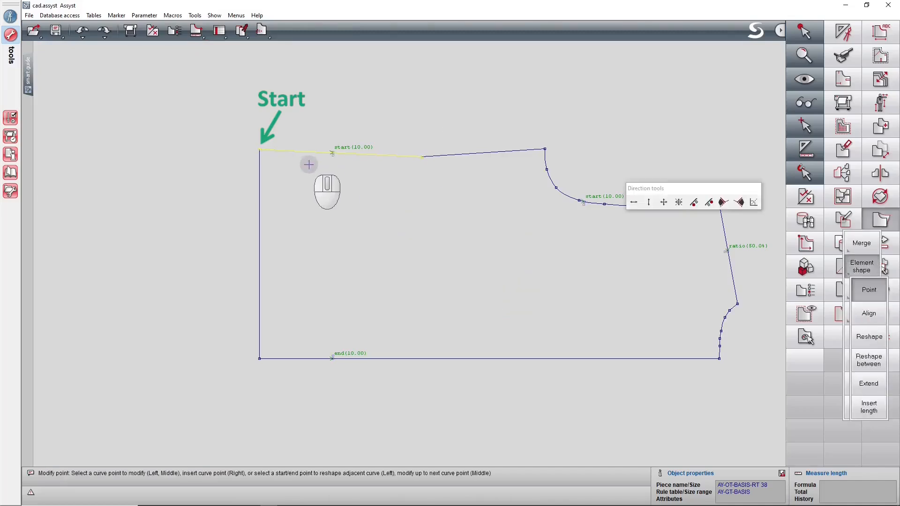
right_click(298, 154)
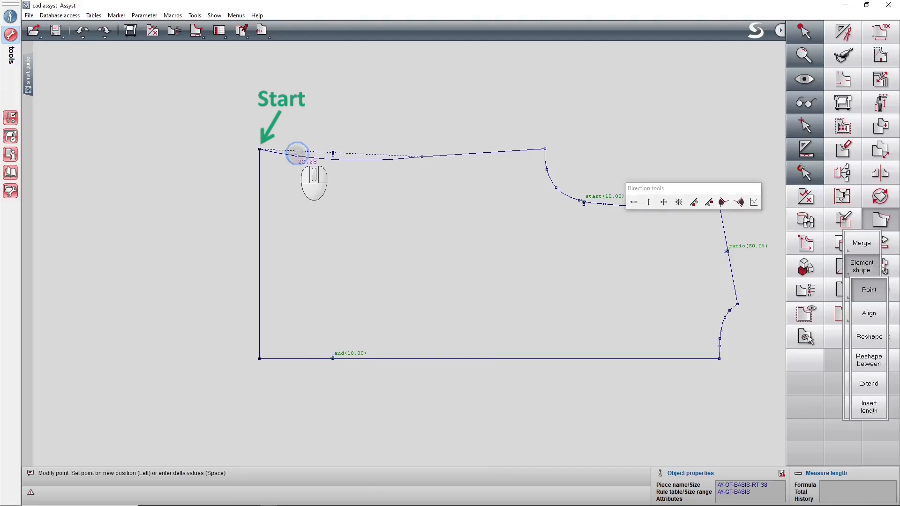
right_click(295, 155)
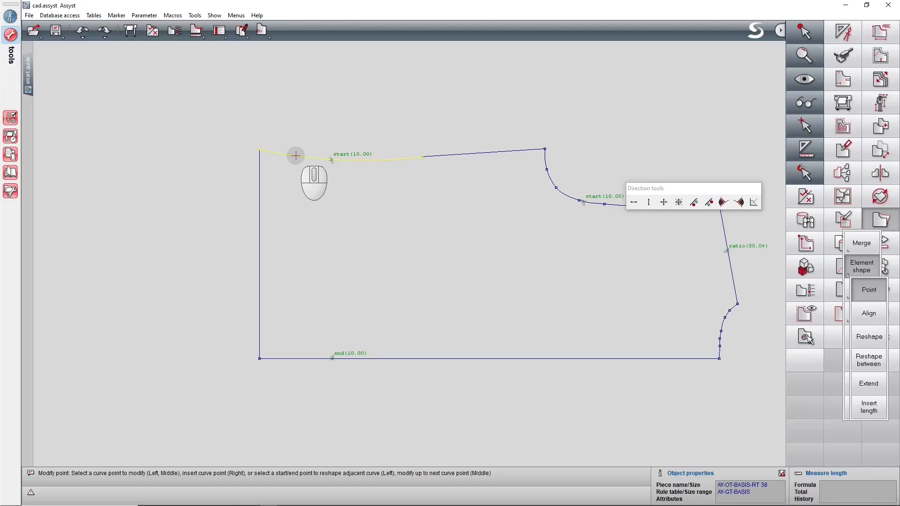
Display the piece's graded sizes stacked at the upper hem corner to check the notch across sizes.
key(g)
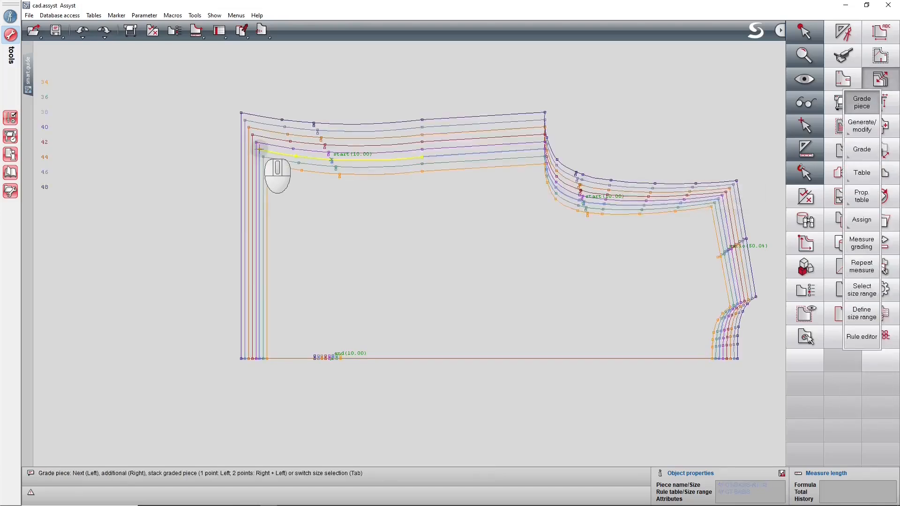
click(259, 149)
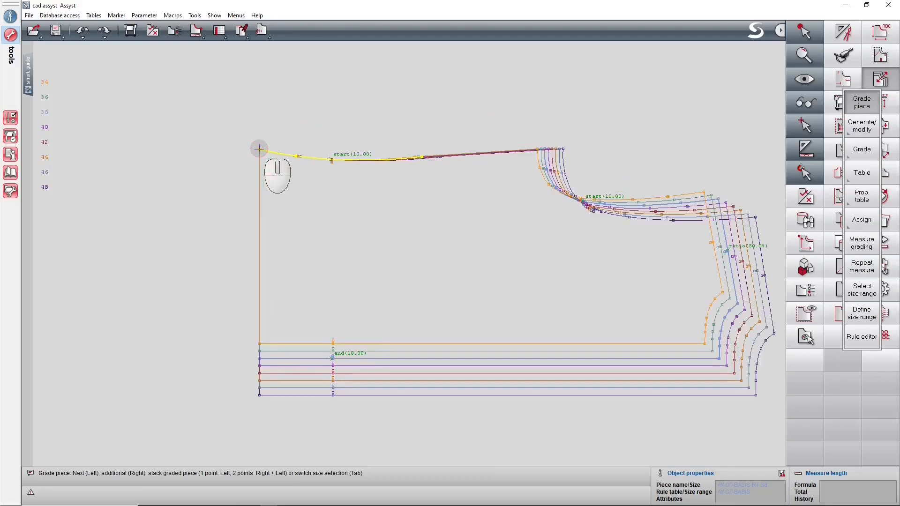
key(Escape)
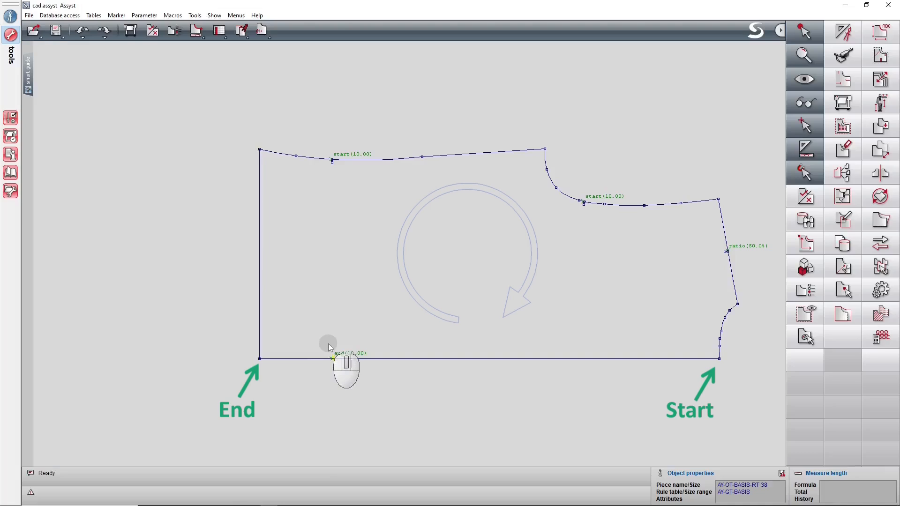
Move the piece's hem line horizontally outward to lengthen the piece, using the normal element move.
click(882, 151)
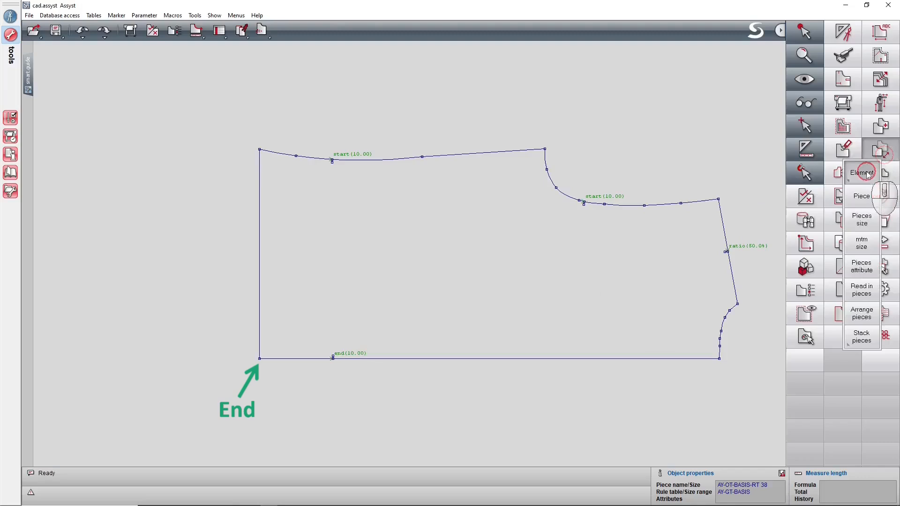
click(867, 173)
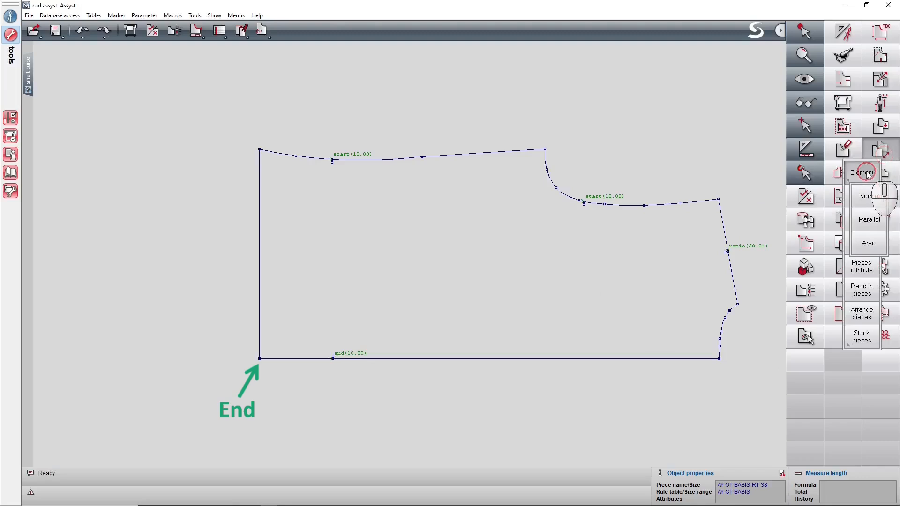
click(863, 204)
click(636, 204)
click(259, 245)
click(203, 249)
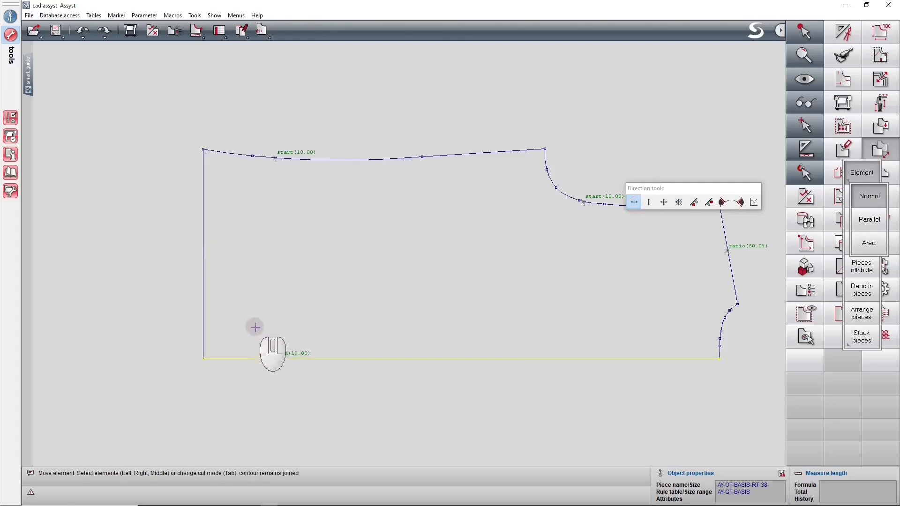
right_click(274, 356)
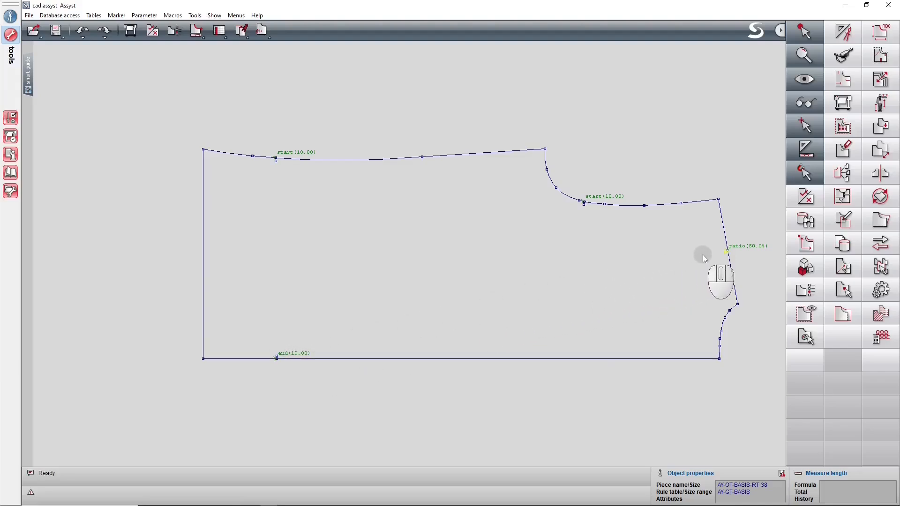
Reshape the armhole and shoulder by moving their shared corner point outward along the shoulder line's direction.
click(882, 219)
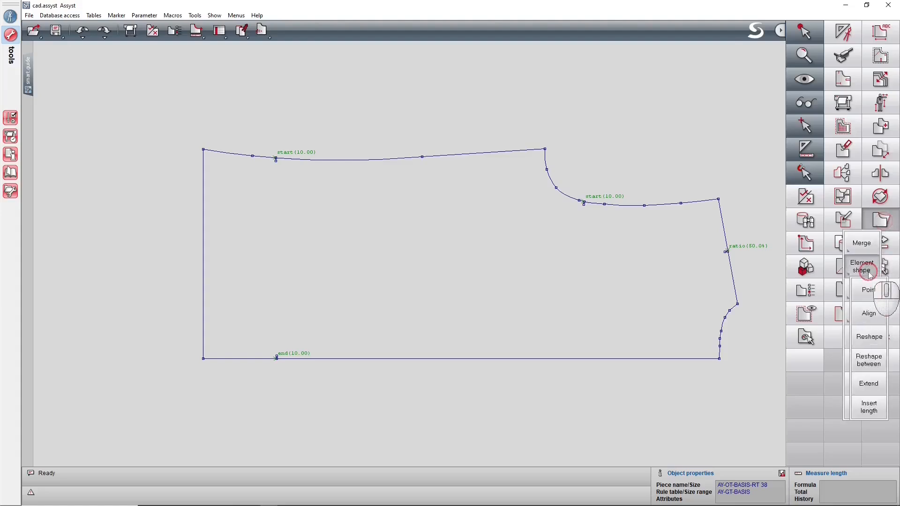
click(865, 337)
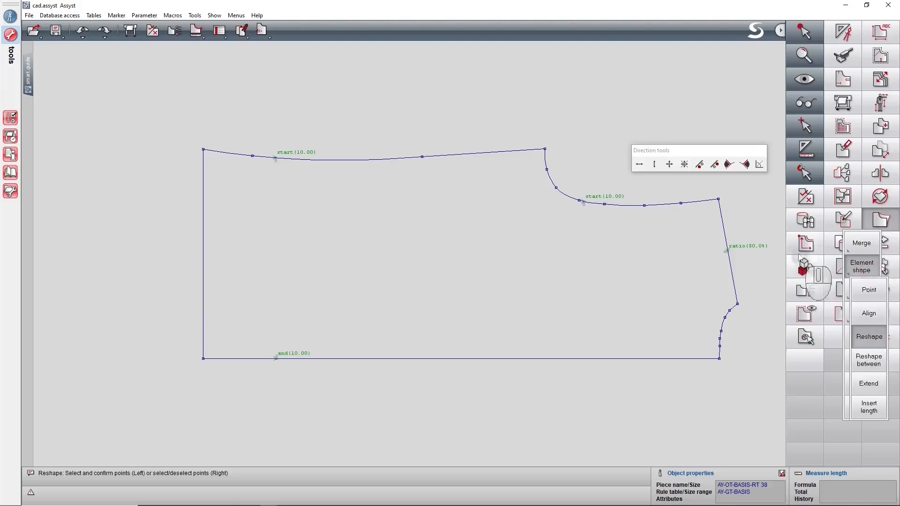
click(714, 165)
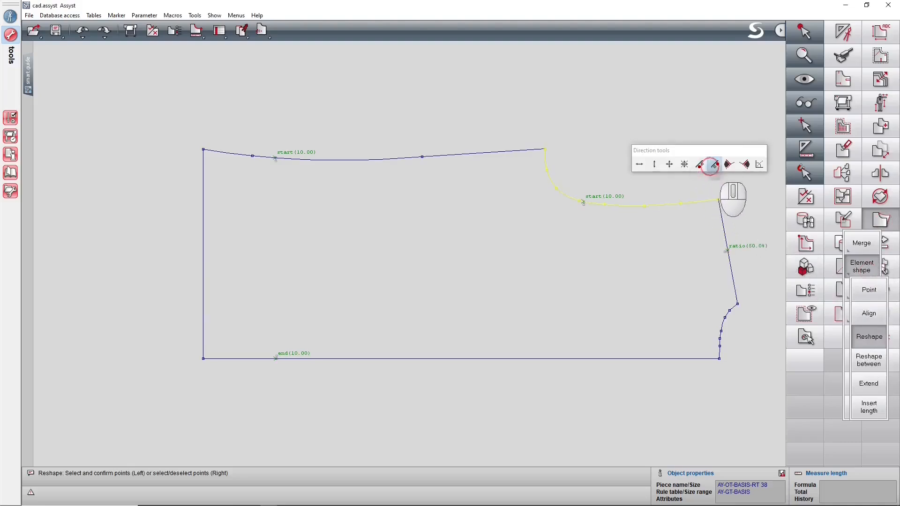
drag(718, 200, 716, 182)
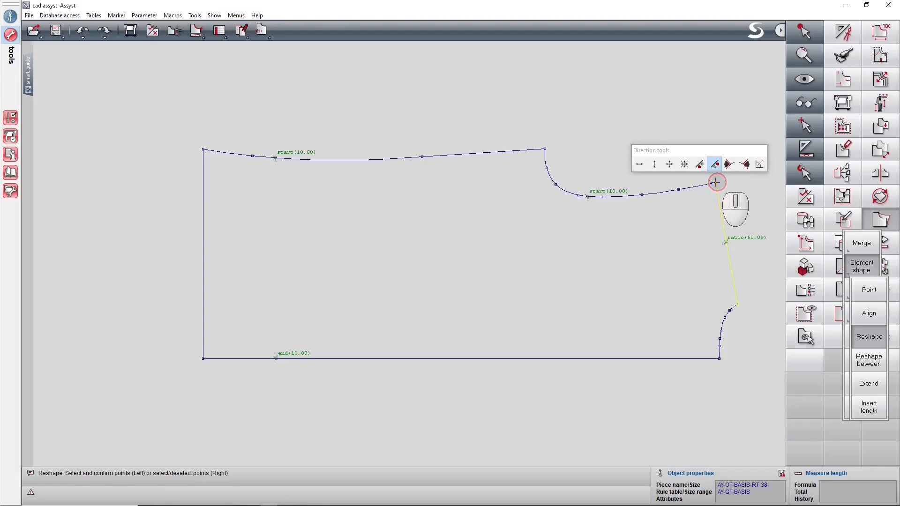
click(713, 243)
Modify the notch on the upper side line to position 12 with the code Distance from start.
click(842, 75)
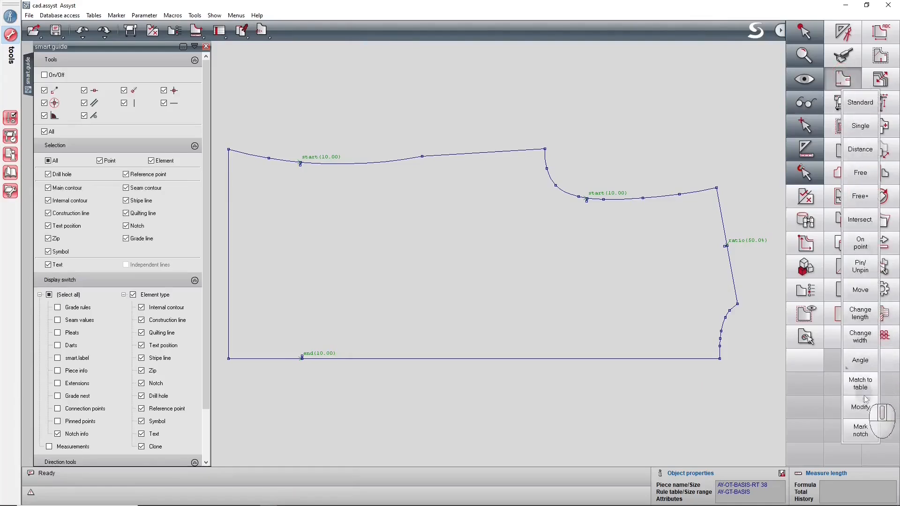
click(863, 411)
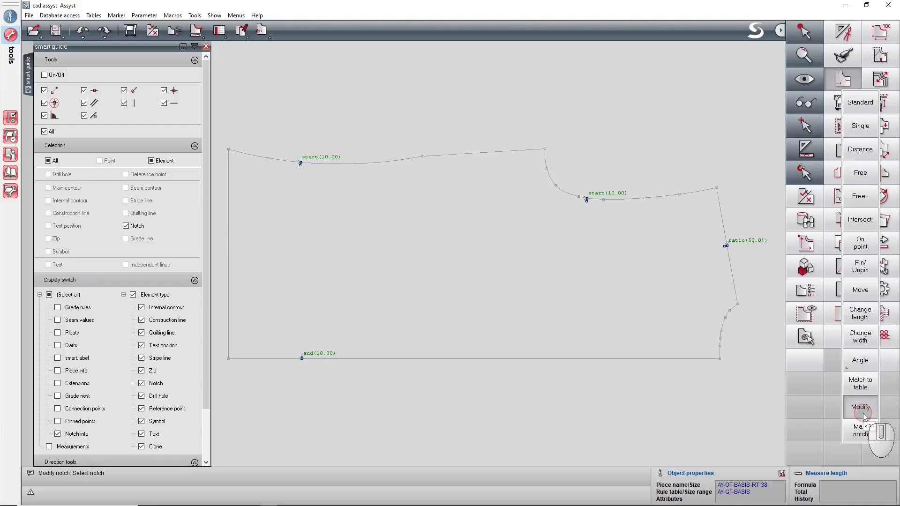
click(297, 179)
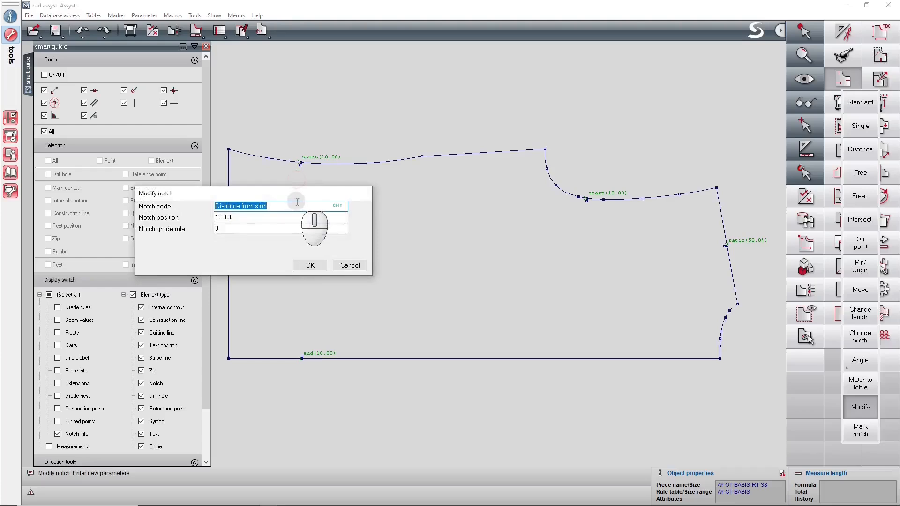
scroll(298, 203, down, 1)
scroll(297, 204, down, 1)
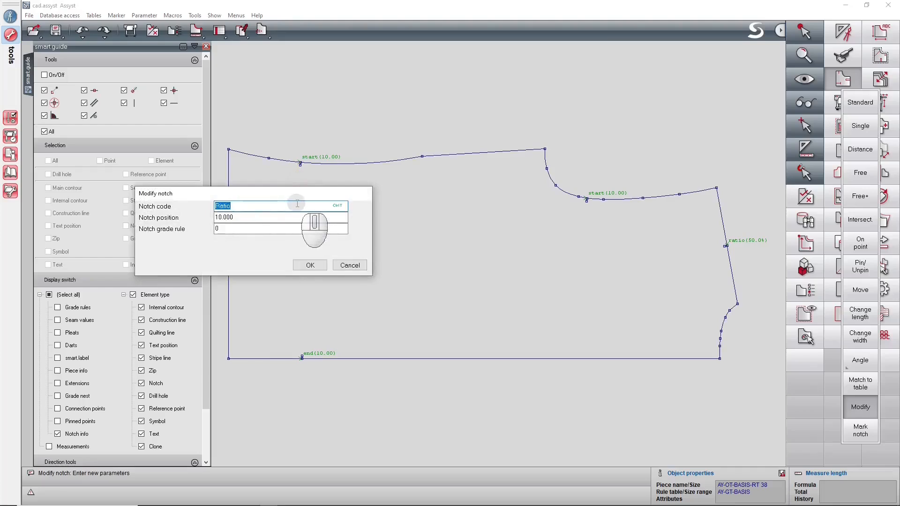
scroll(297, 203, down, 1)
click(288, 217)
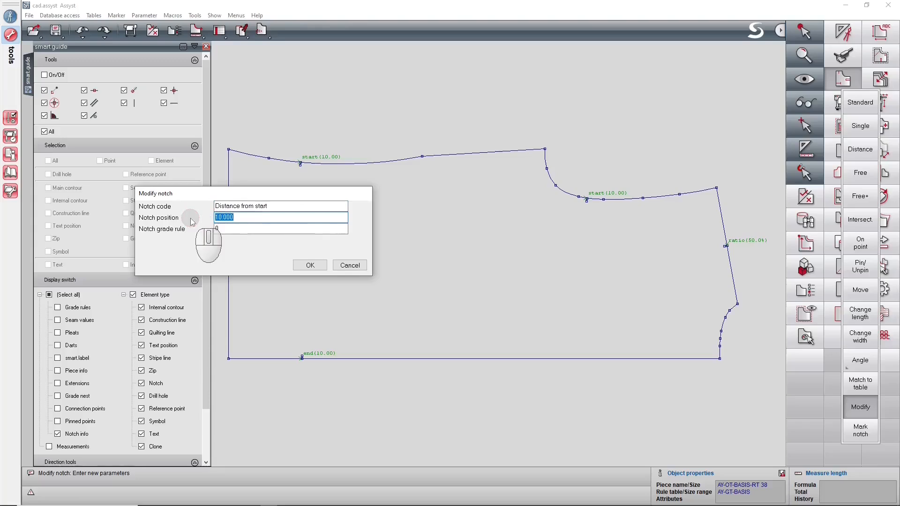
text(12)
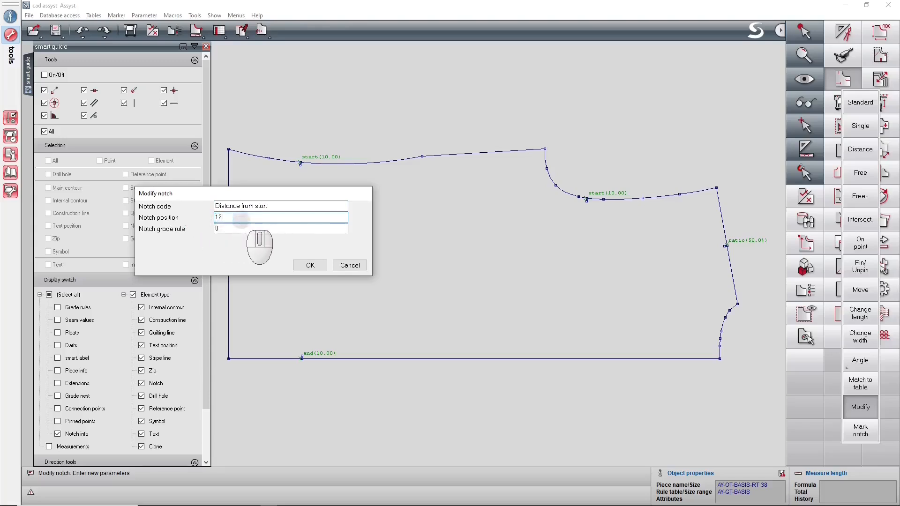
click(310, 266)
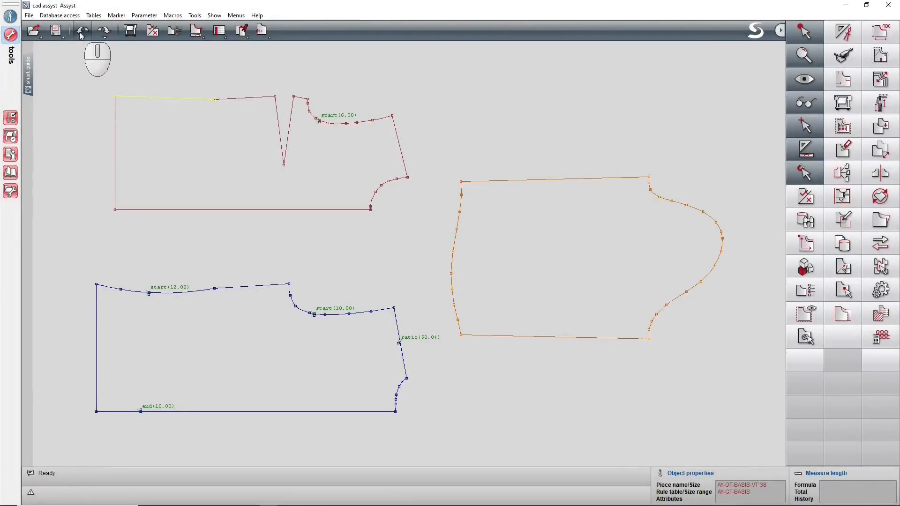
Undo the notch position, shoulder reshape, hem move and side line curve changes.
click(81, 33)
click(81, 33)
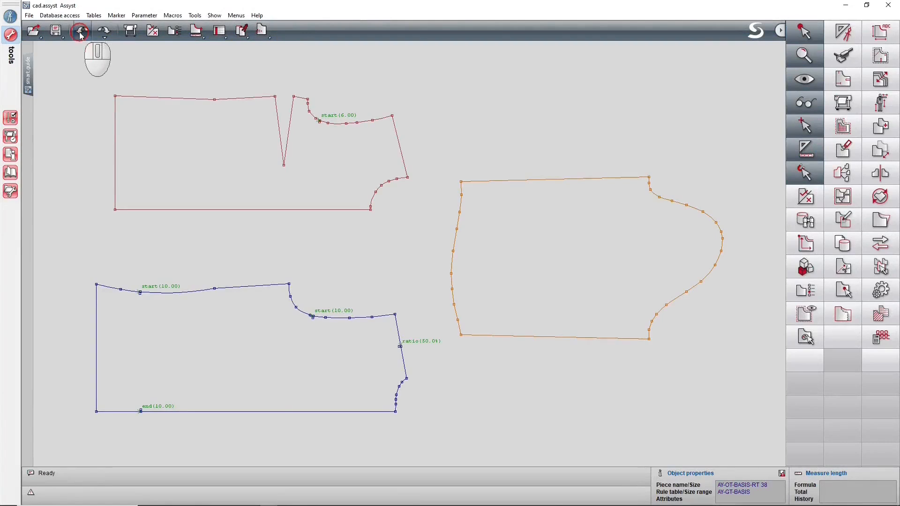
click(81, 33)
click(81, 33)
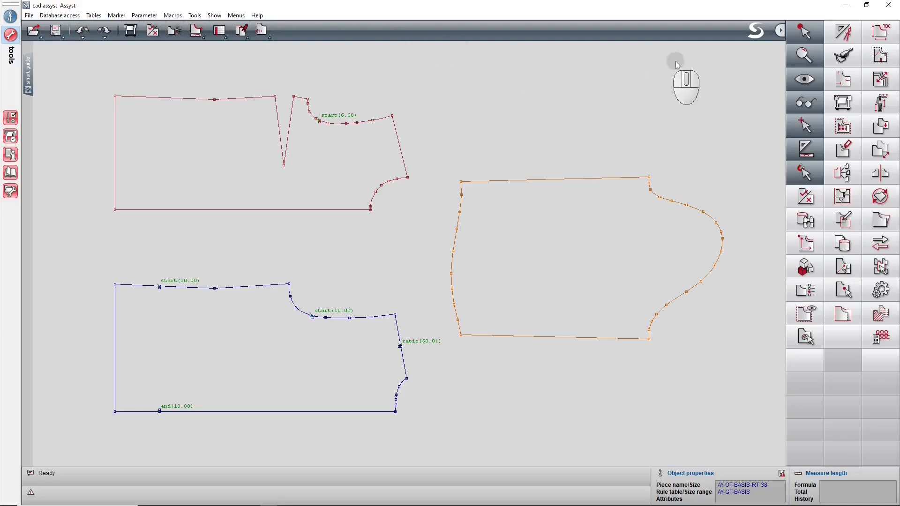
Create a single notch on the sleeve cap curve, 6 cm from its upper underarm corner.
click(838, 89)
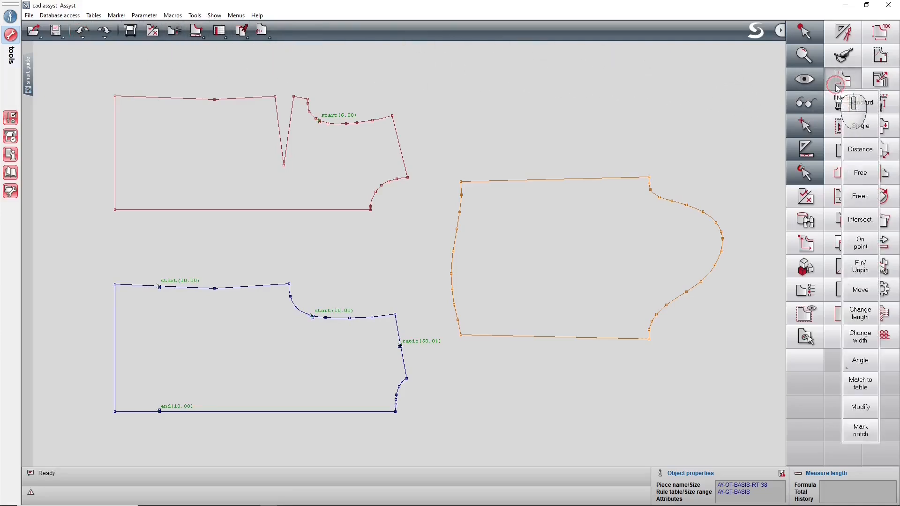
click(852, 128)
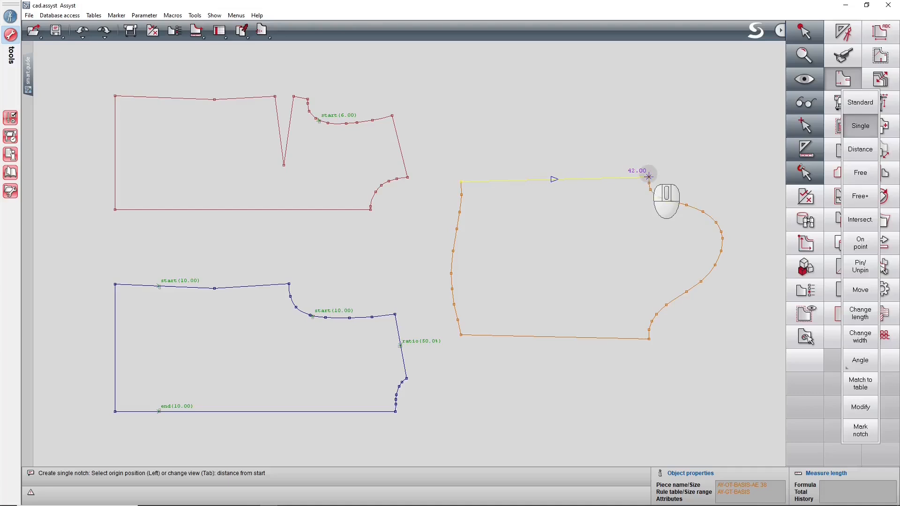
key(F4)
key(F4)
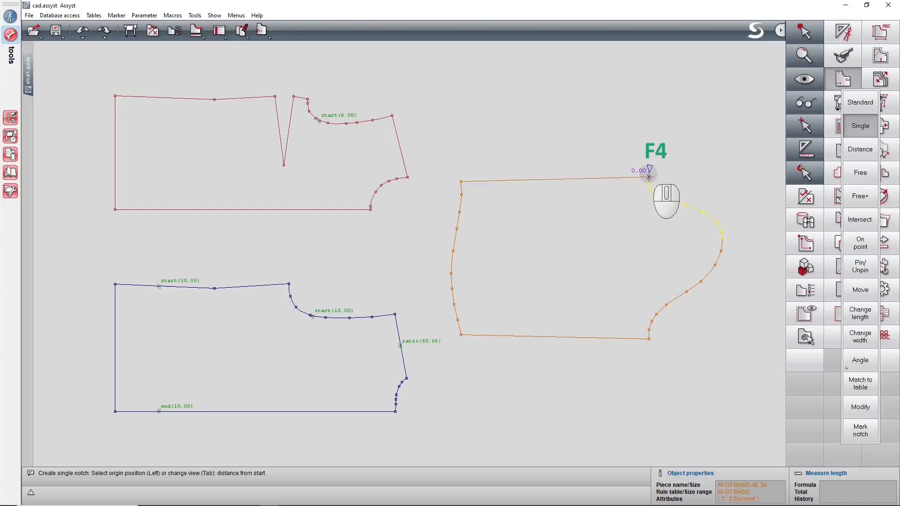
click(649, 176)
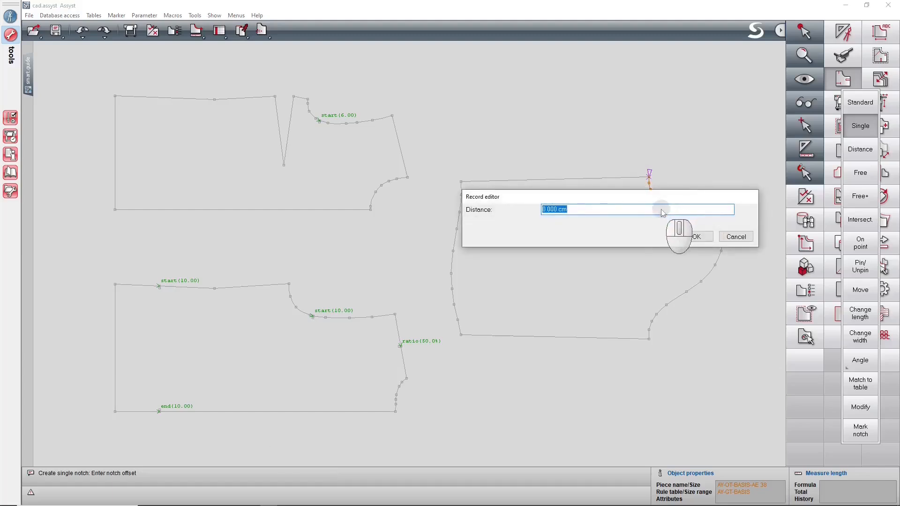
text(6)
click(689, 236)
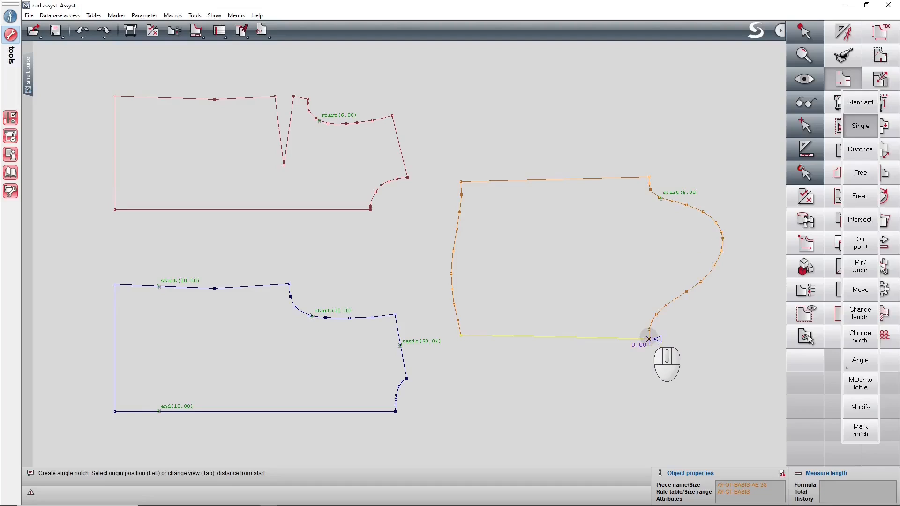
Create a single notch on the sleeve cap curve, 10 cm from its lower underarm corner, using the distance-from-end code.
key(F4)
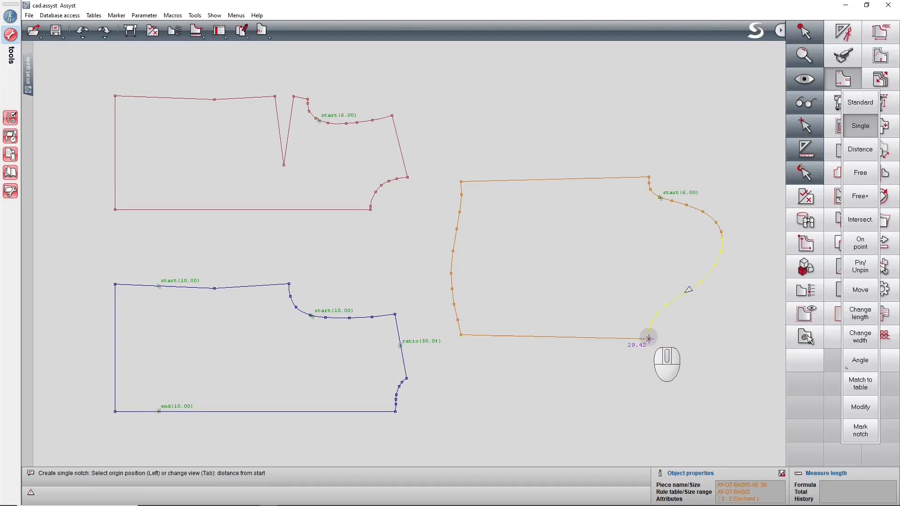
click(649, 338)
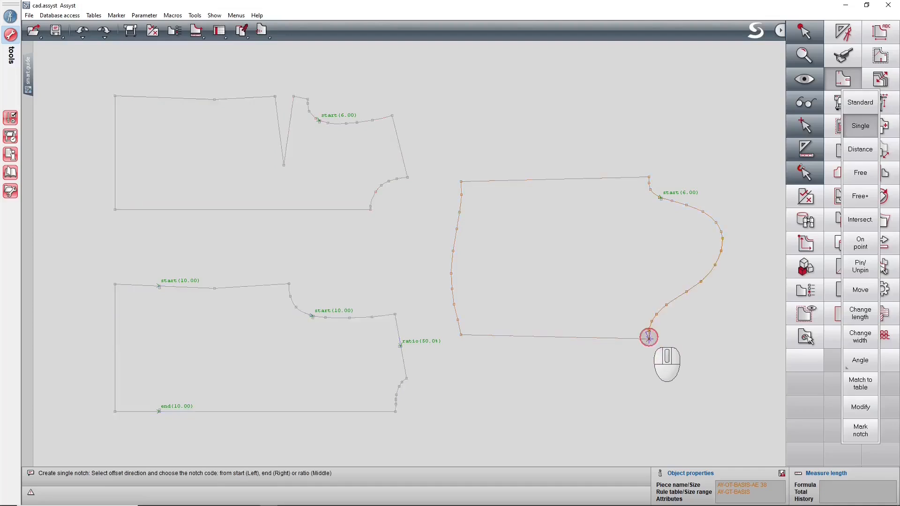
right_click(673, 296)
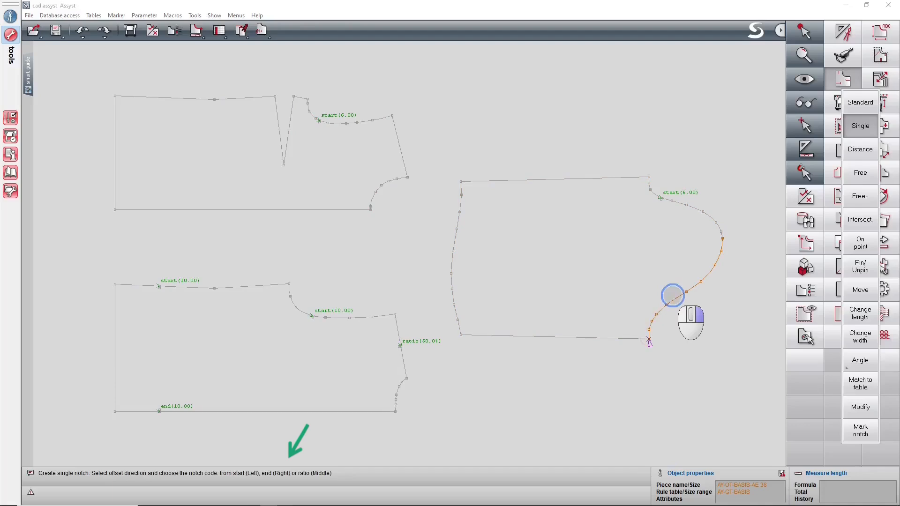
right_click(673, 296)
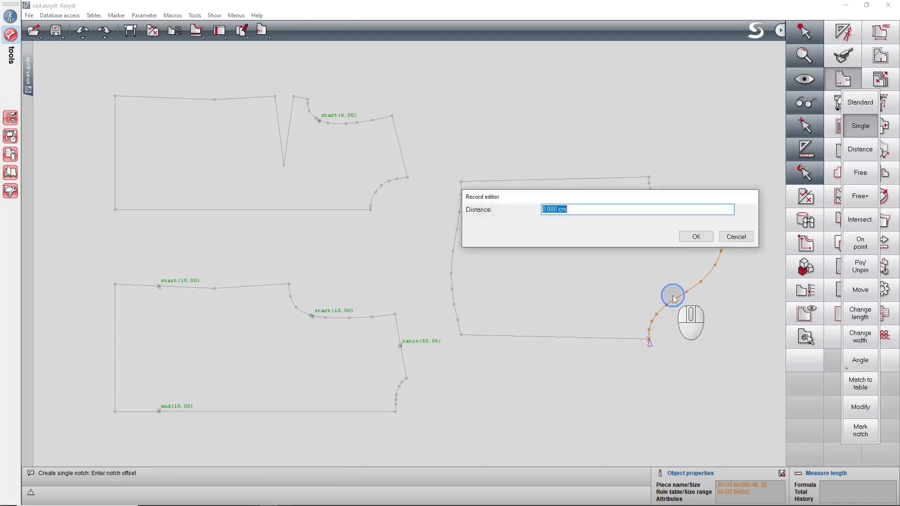
text(10)
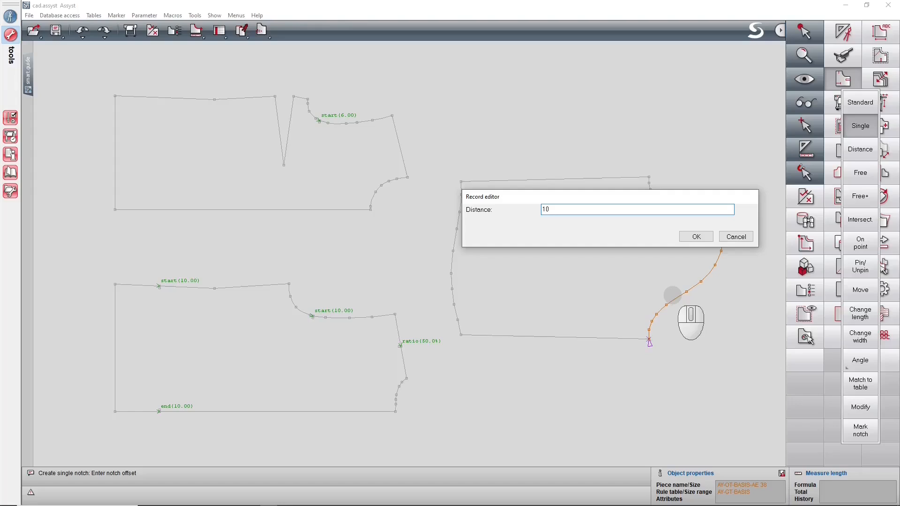
click(696, 237)
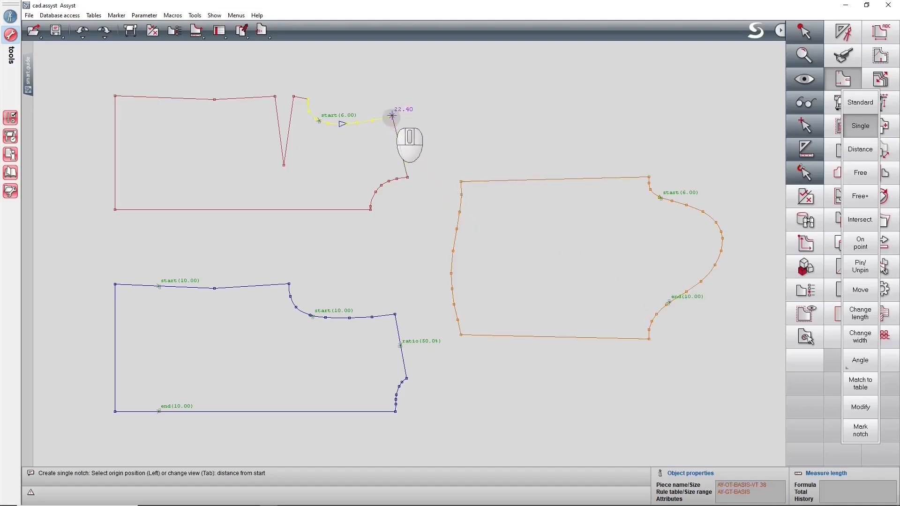
Create a ratio-coded single notch at 50% of the shoulder line on the upper bodice piece, measured from its armhole corner.
key(F4)
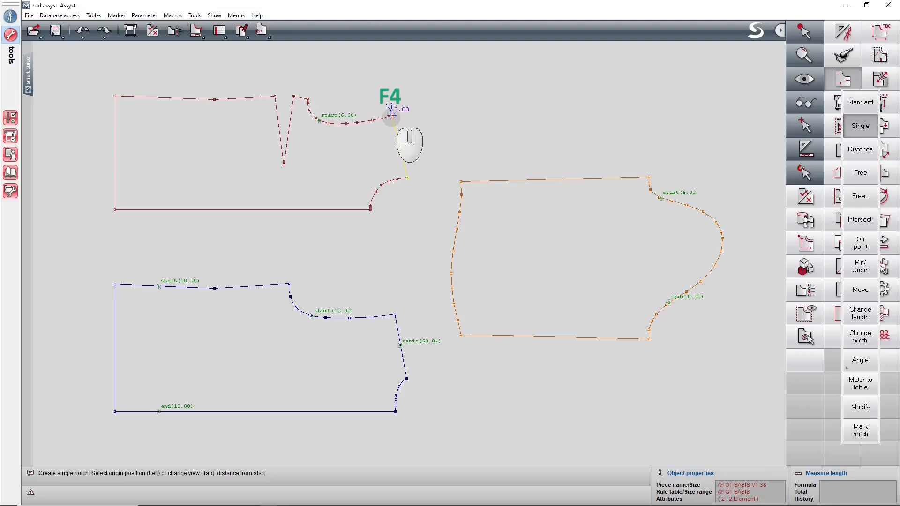
click(392, 115)
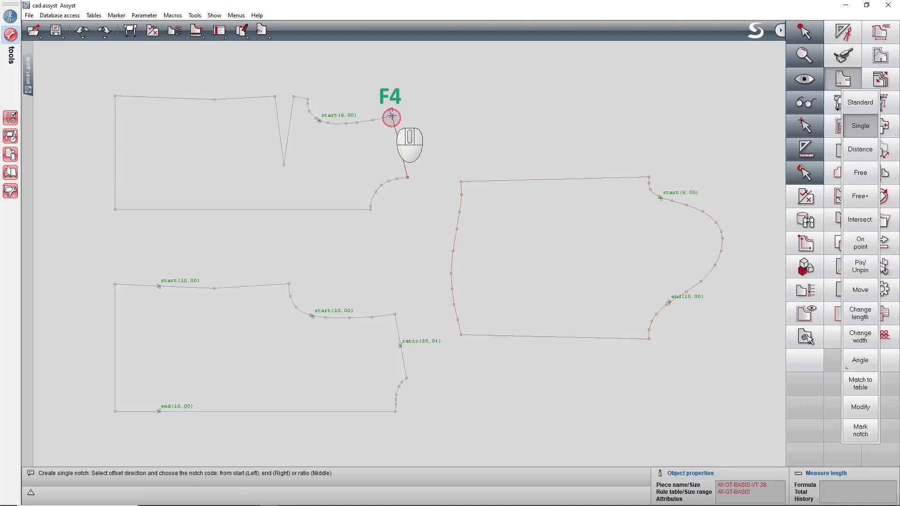
middle_click(400, 140)
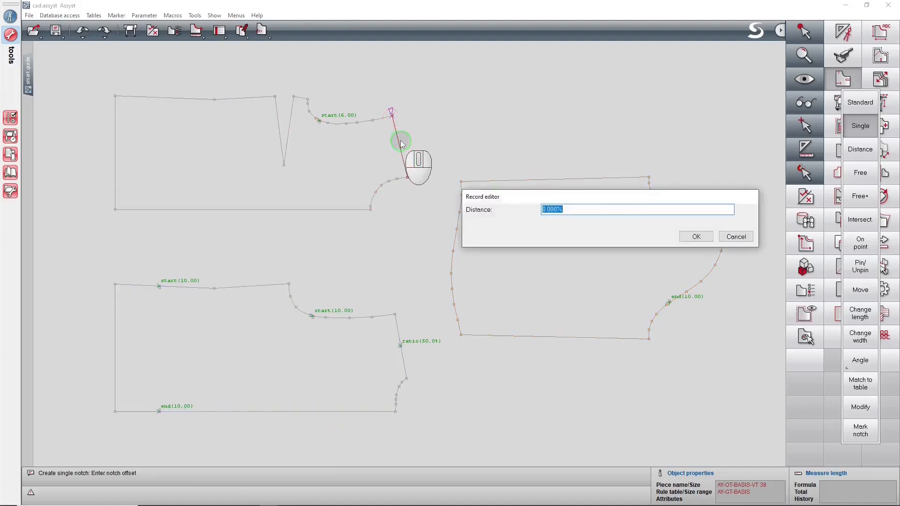
text(50%)
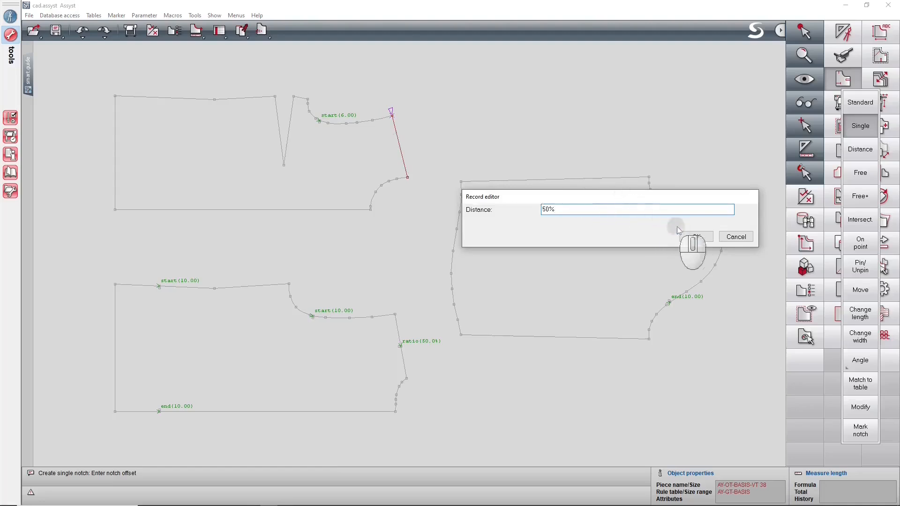
click(691, 236)
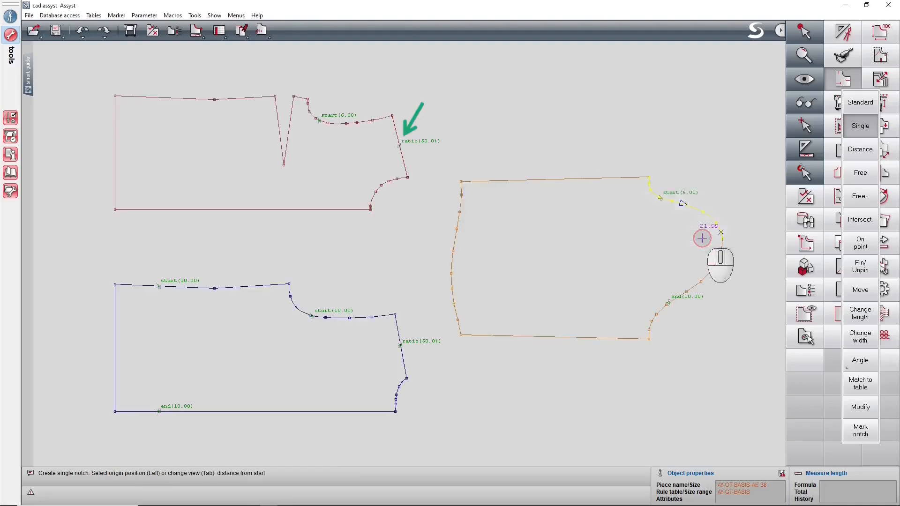
right_click(733, 223)
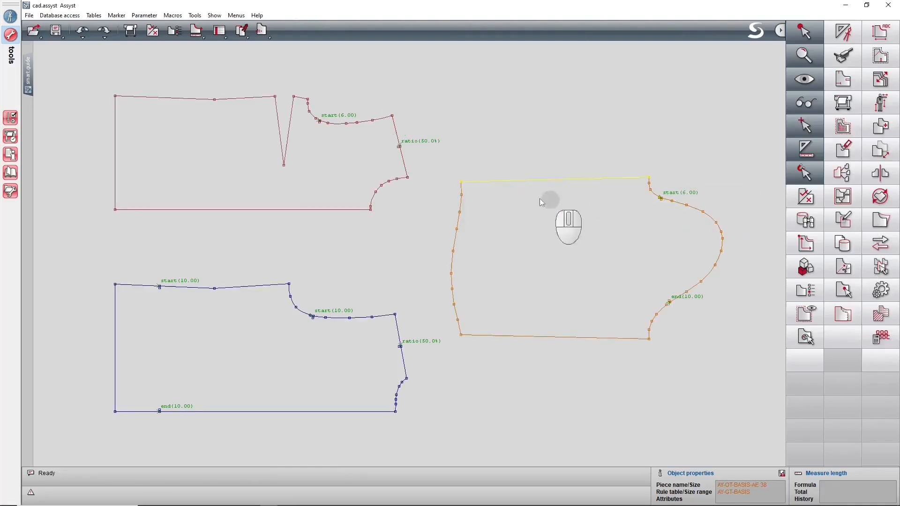
Turn off the notch info display in the smart guide and close the guide.
click(28, 75)
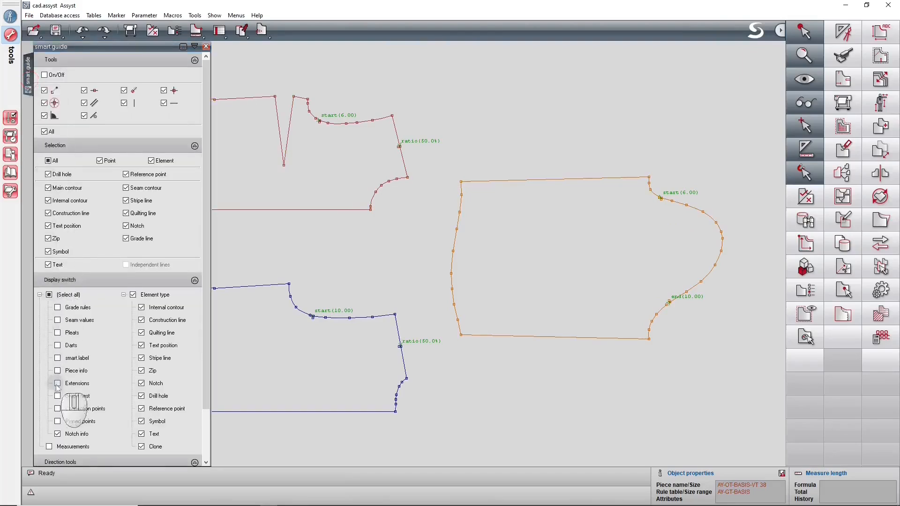
click(57, 434)
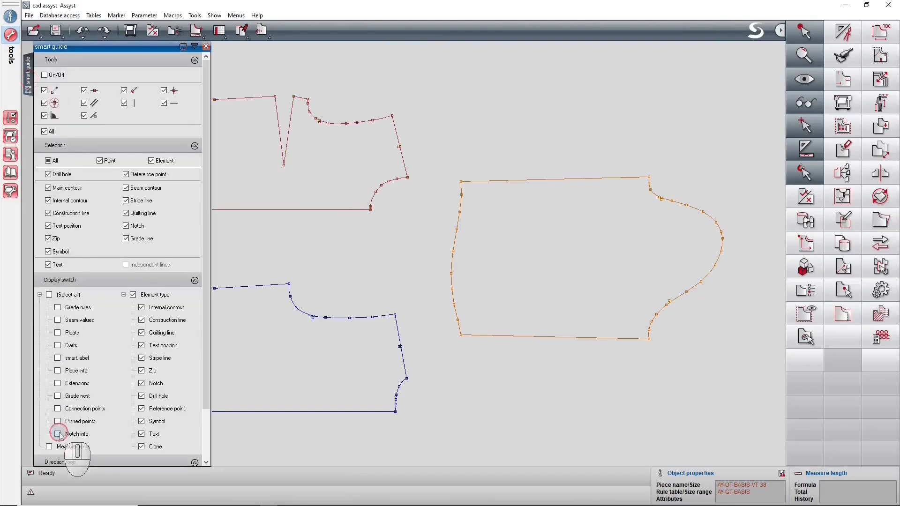
click(207, 46)
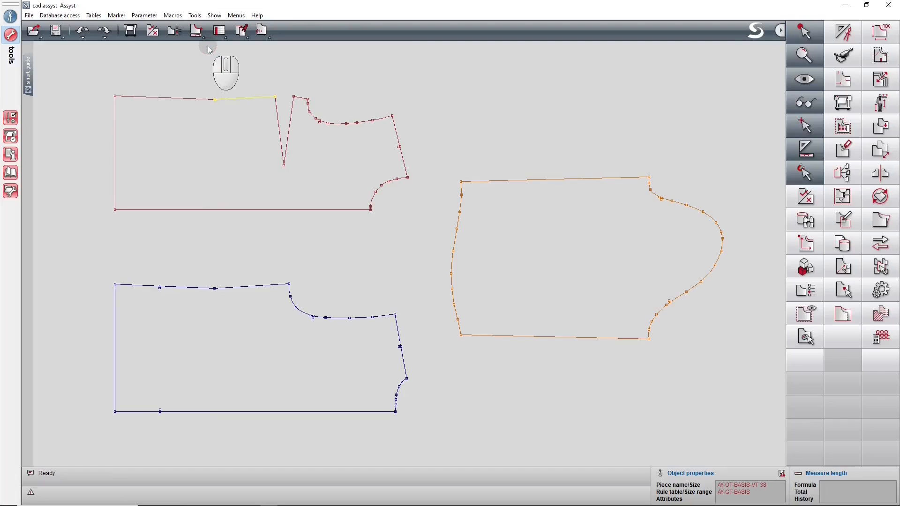